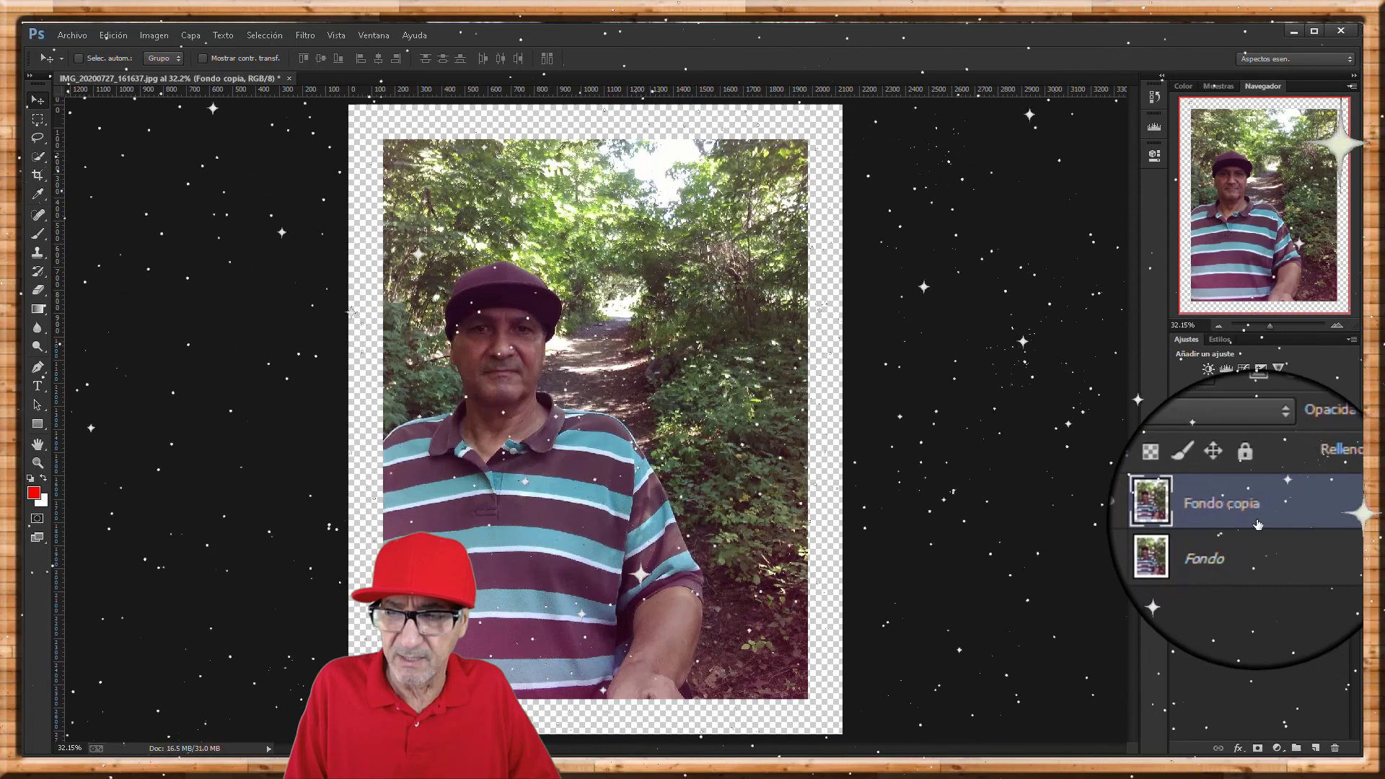
# Make Fondo copia the active layer instead of the original Fondo layer
pyautogui.rightClick(1256, 538)
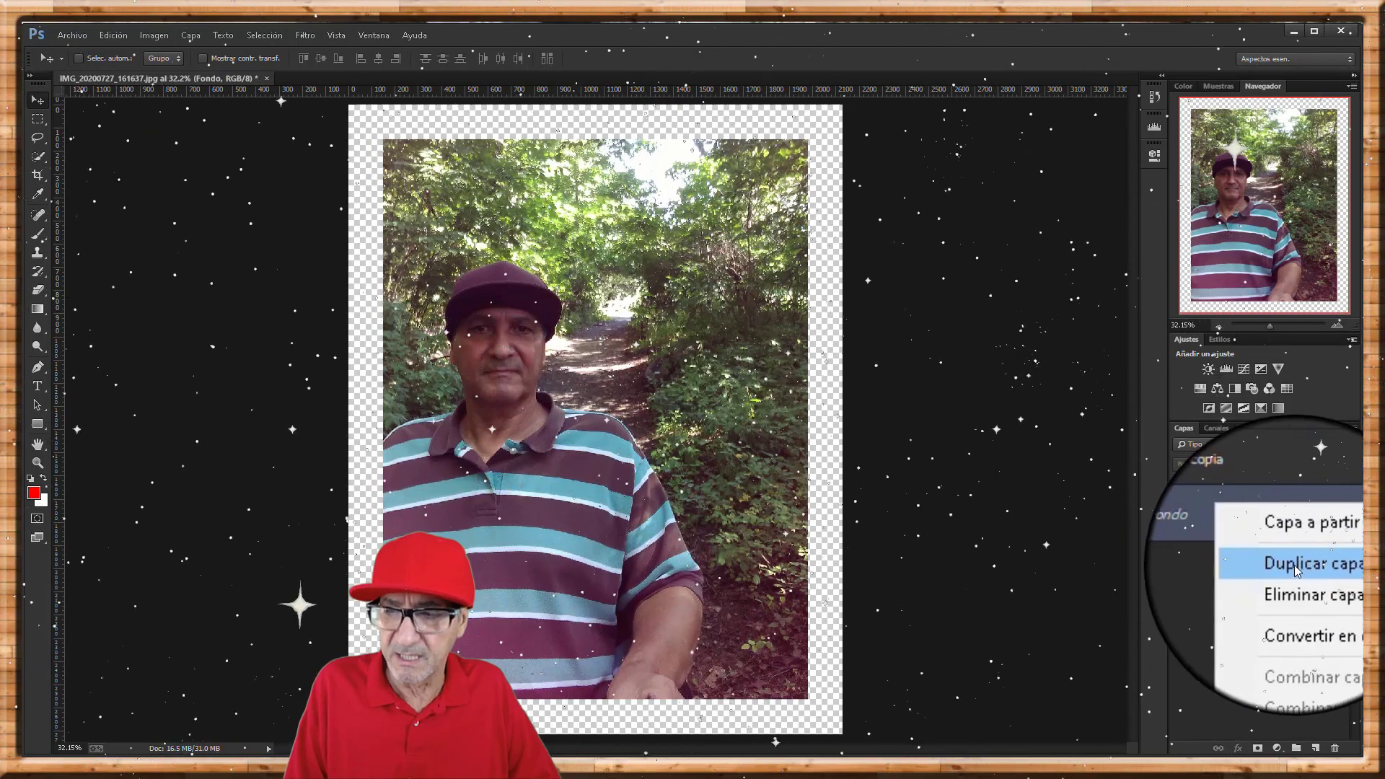
pyautogui.click(1246, 578)
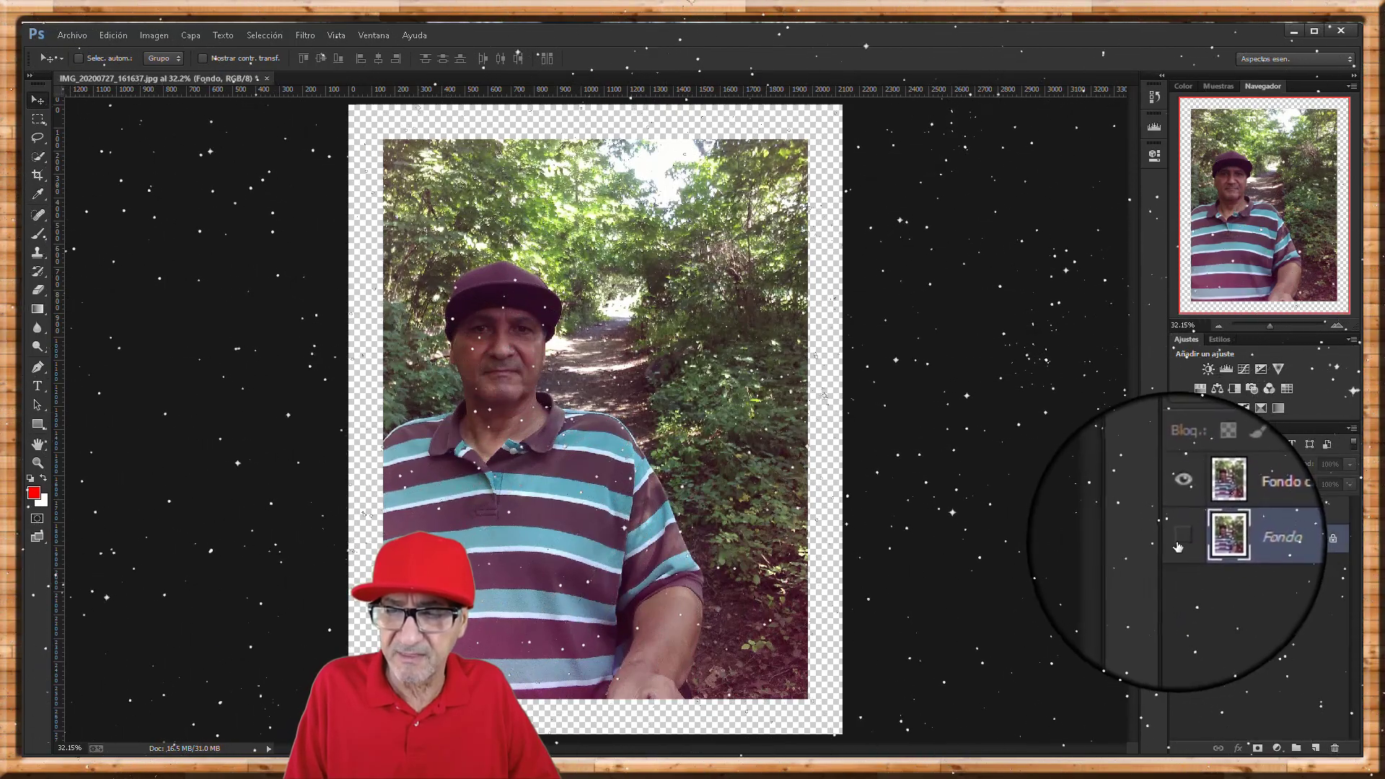
pyautogui.click(1254, 509)
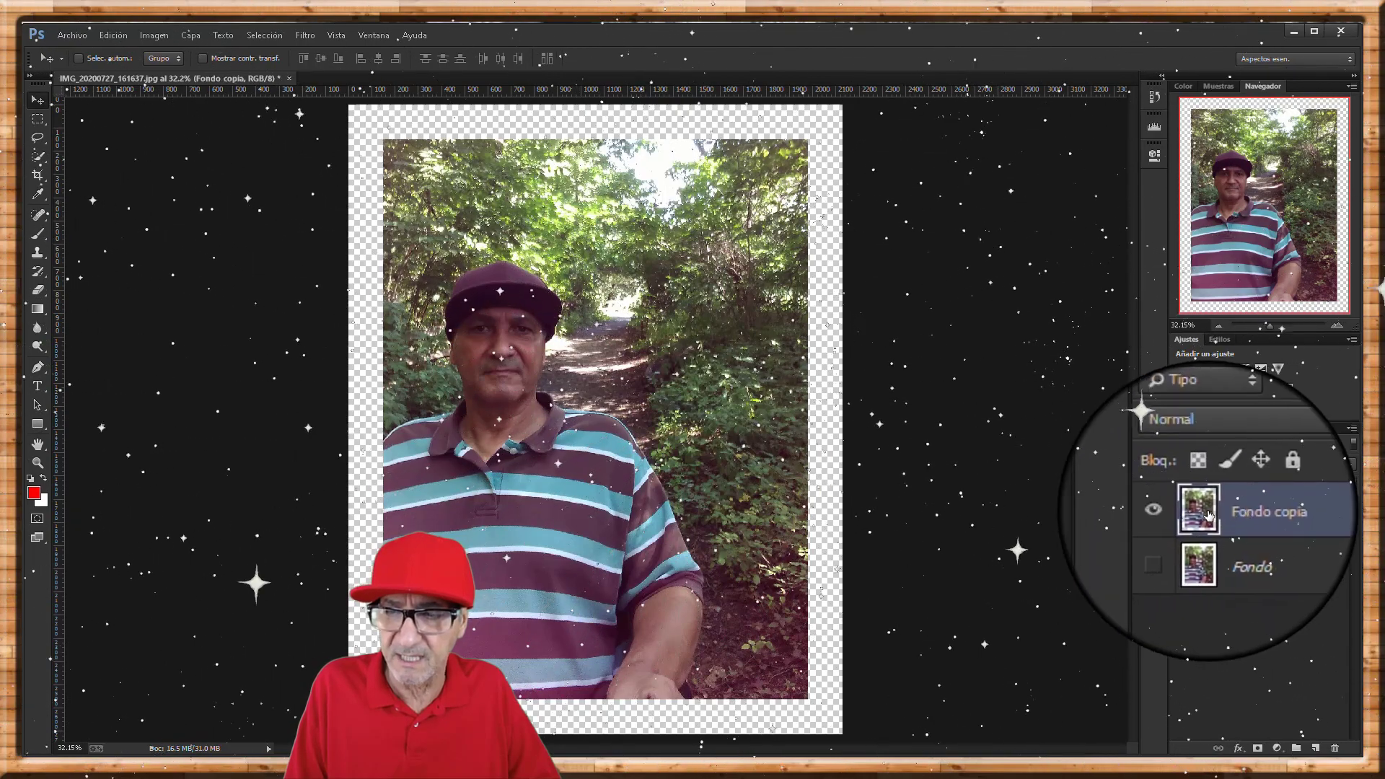
pyautogui.click(108, 36)
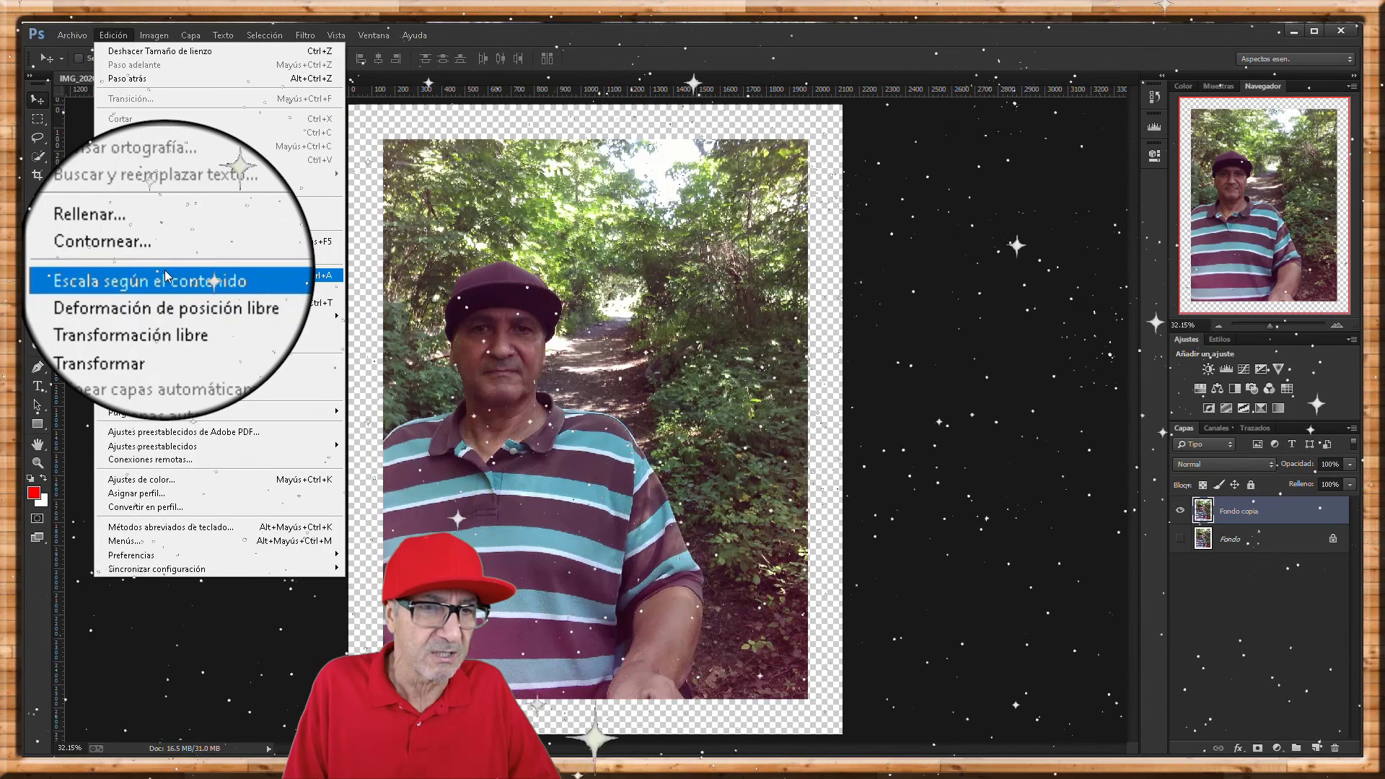
pyautogui.press('Escape')
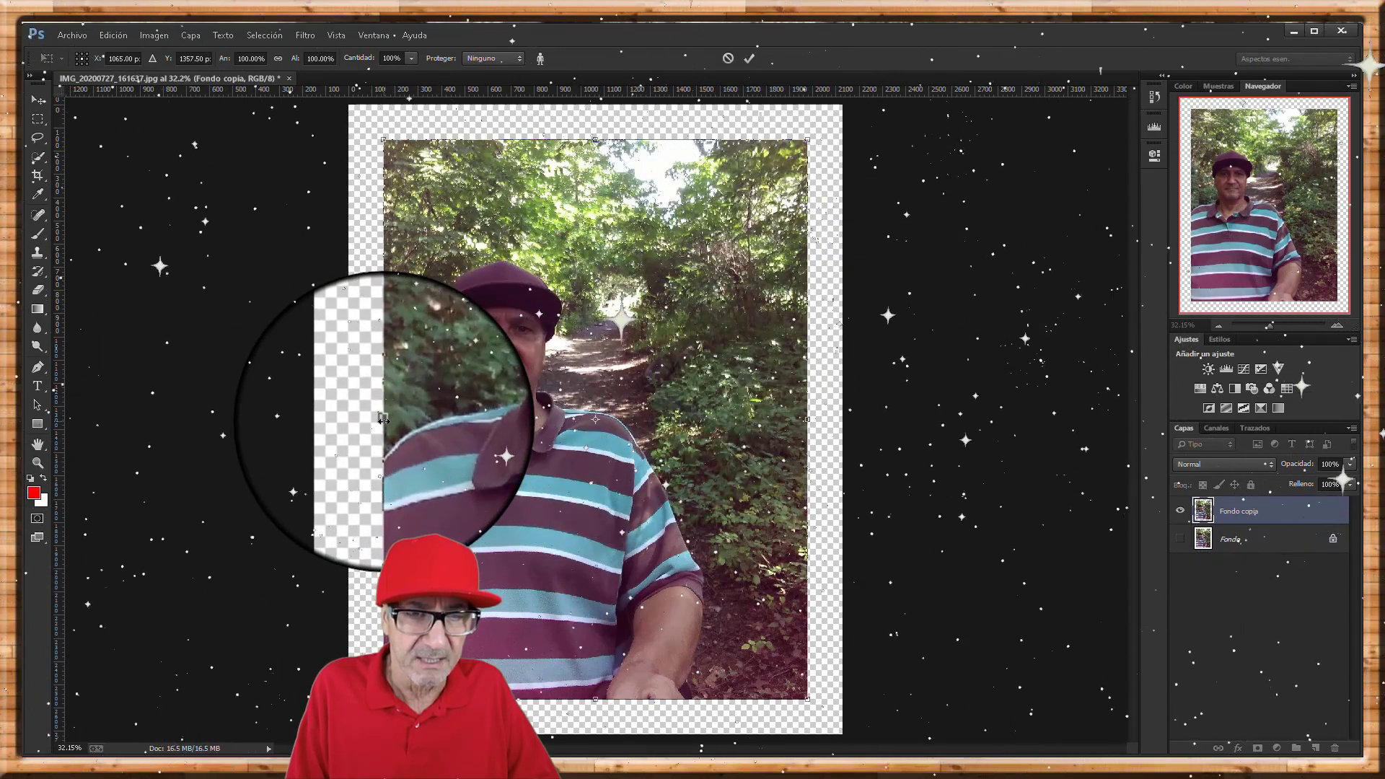
pyautogui.moveTo(383, 419); pyautogui.dragTo(348, 419)
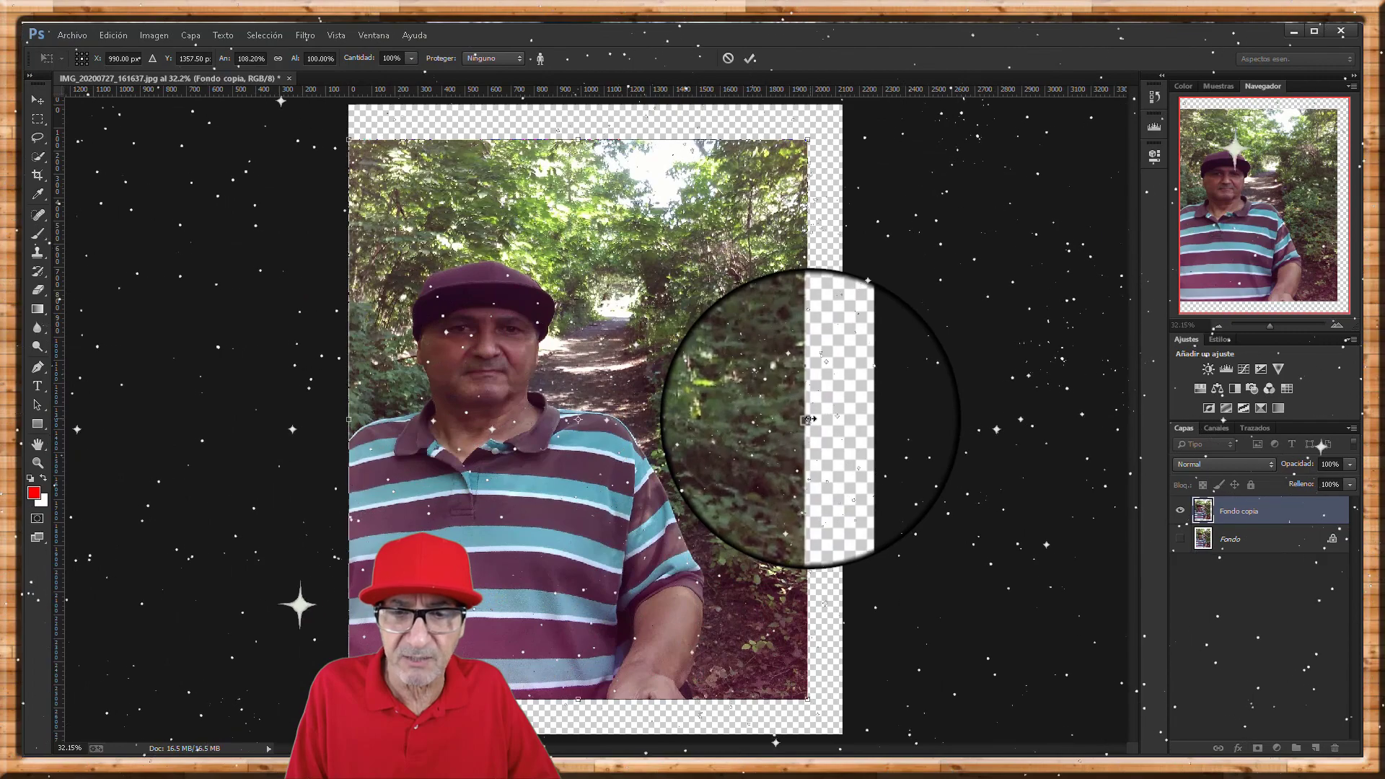
pyautogui.moveTo(809, 420); pyautogui.dragTo(843, 420)
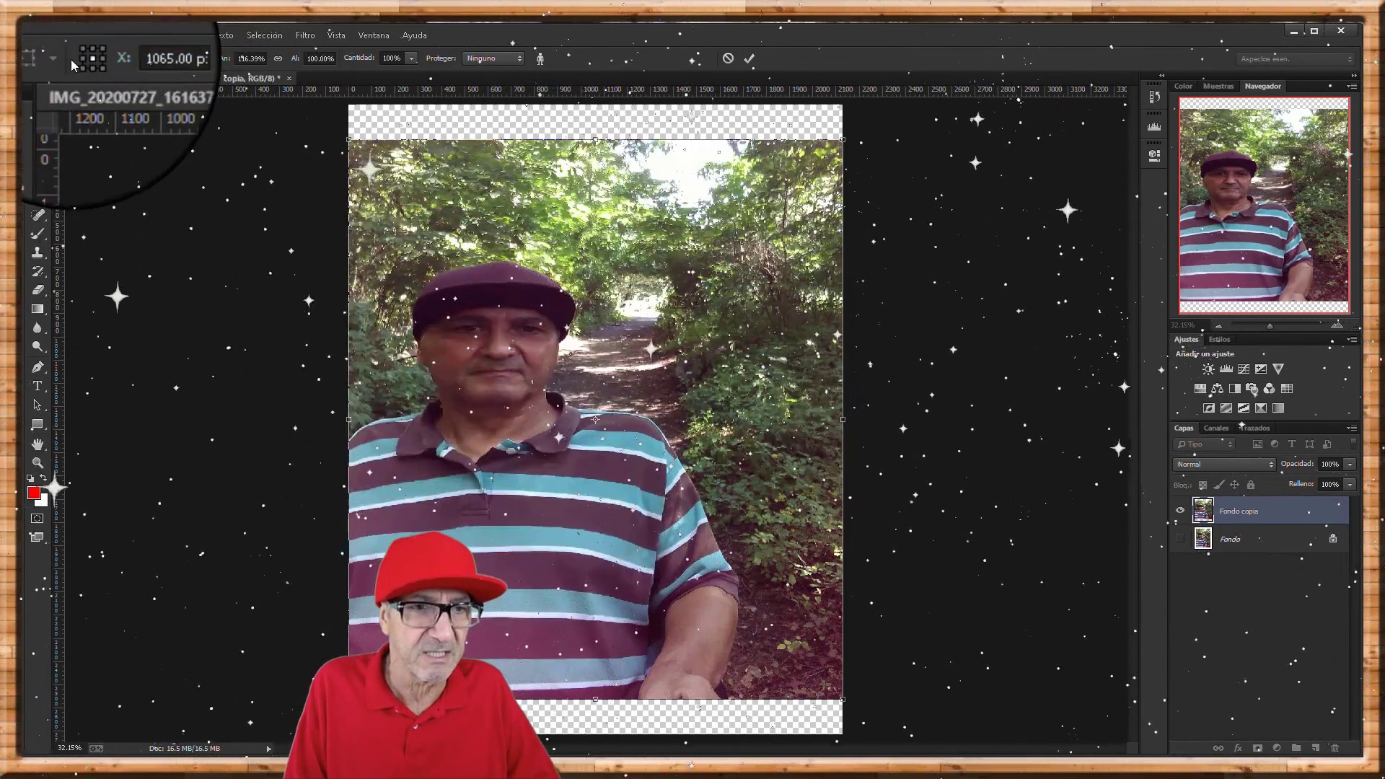
pyautogui.click(113, 34)
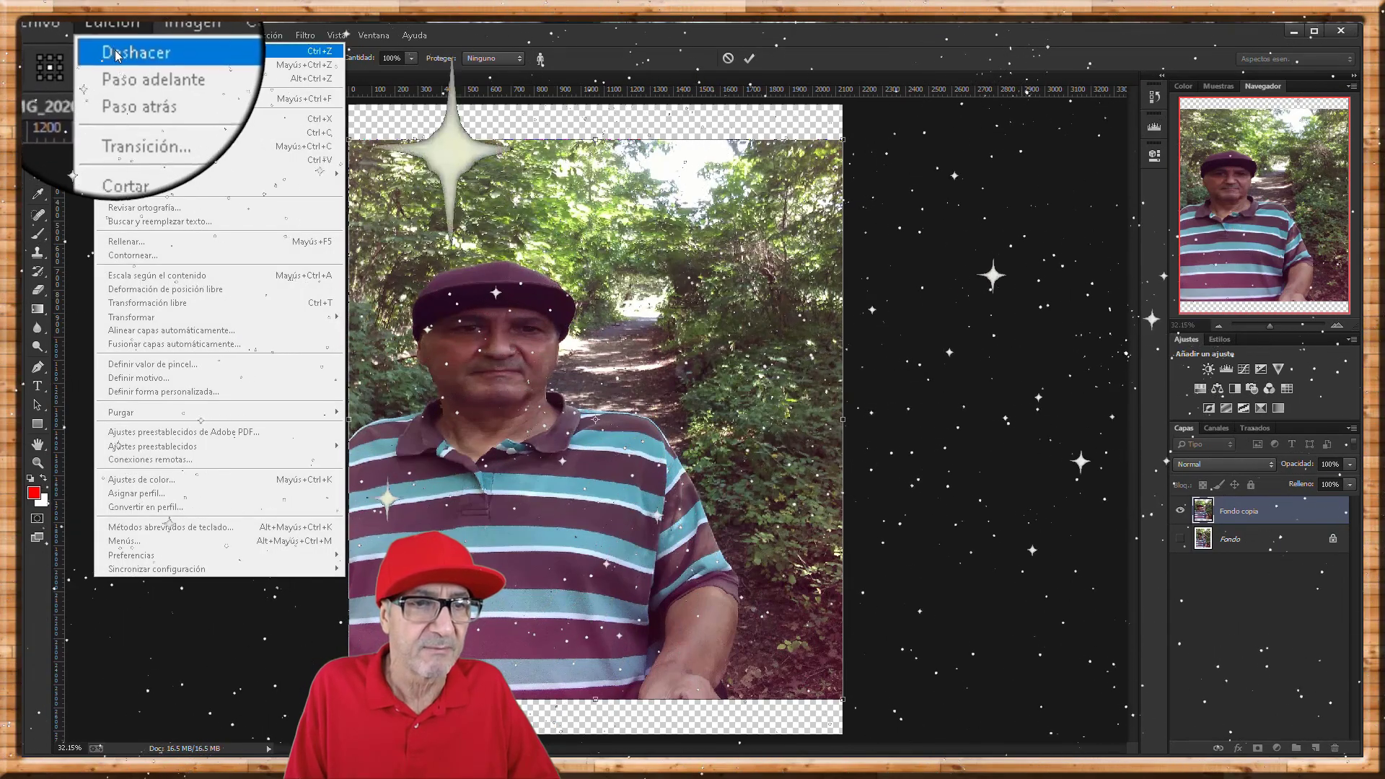
pyautogui.click(115, 51)
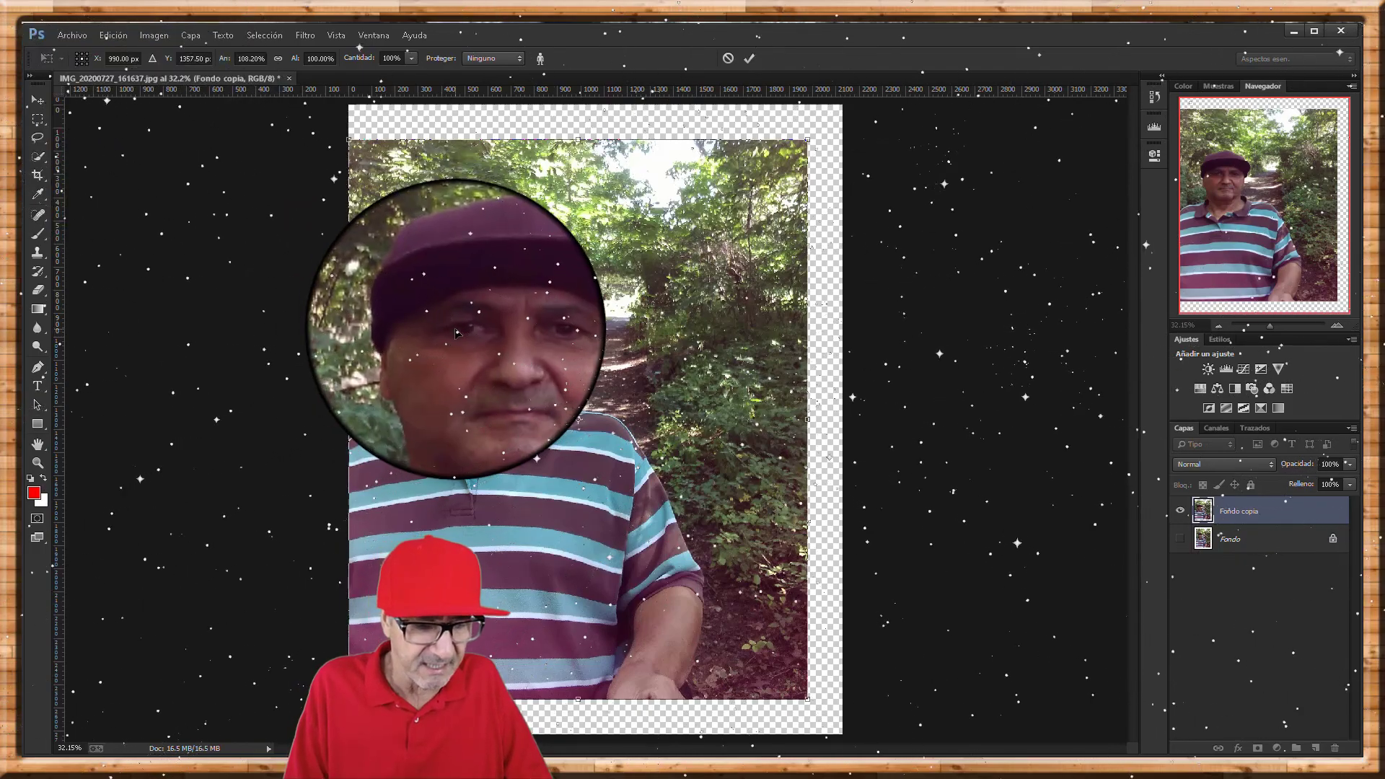
pyautogui.press('Escape')
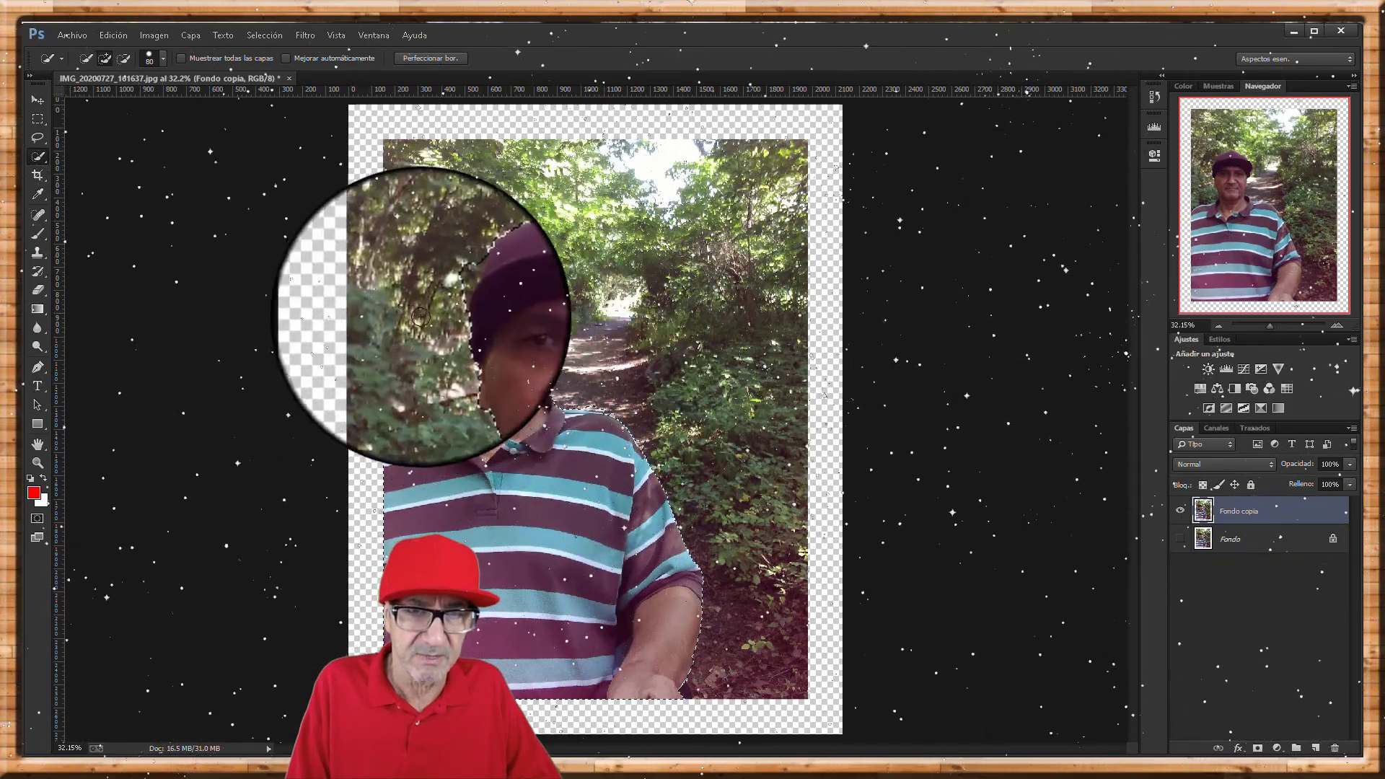
# Subtract the path beside the man's head from the Quick Selection
pyautogui.click(124, 59)
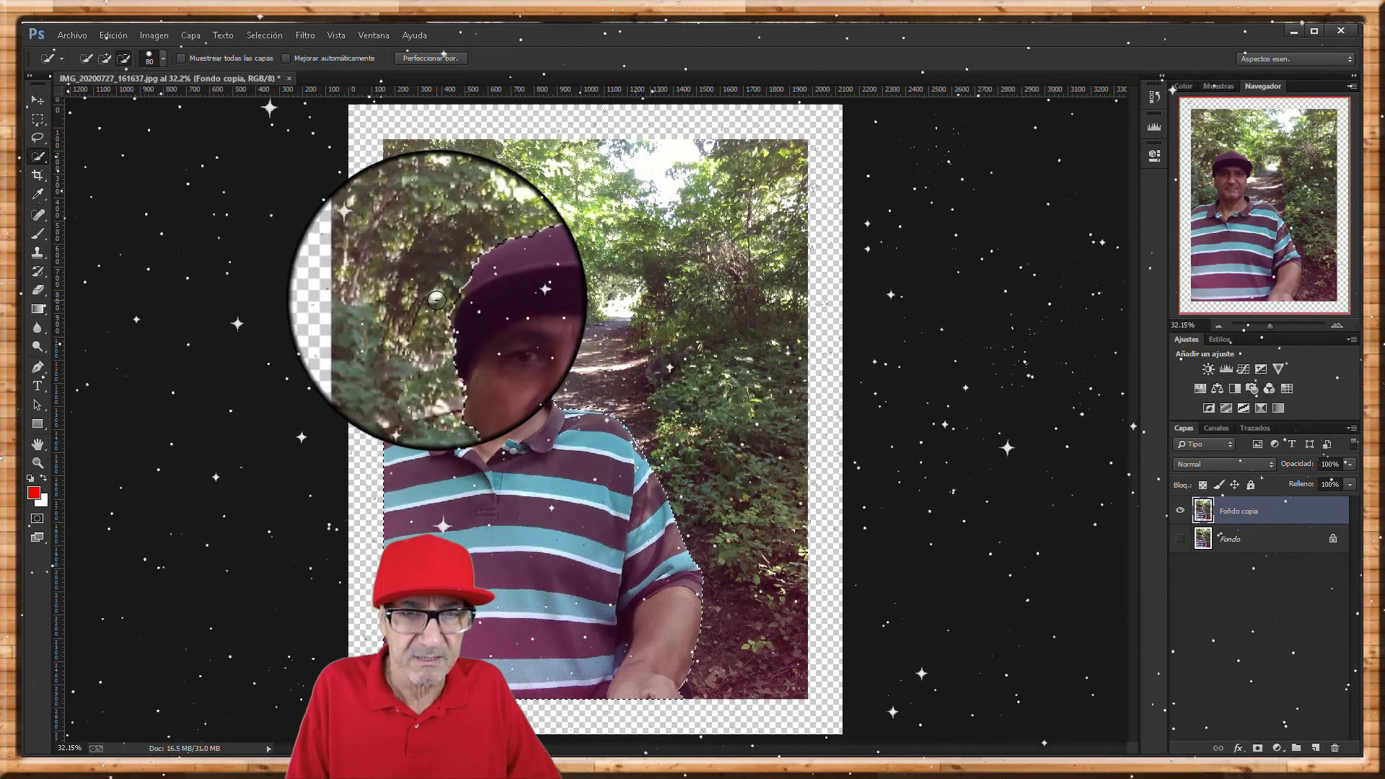
pyautogui.moveTo(603, 417); pyautogui.dragTo(598, 403)
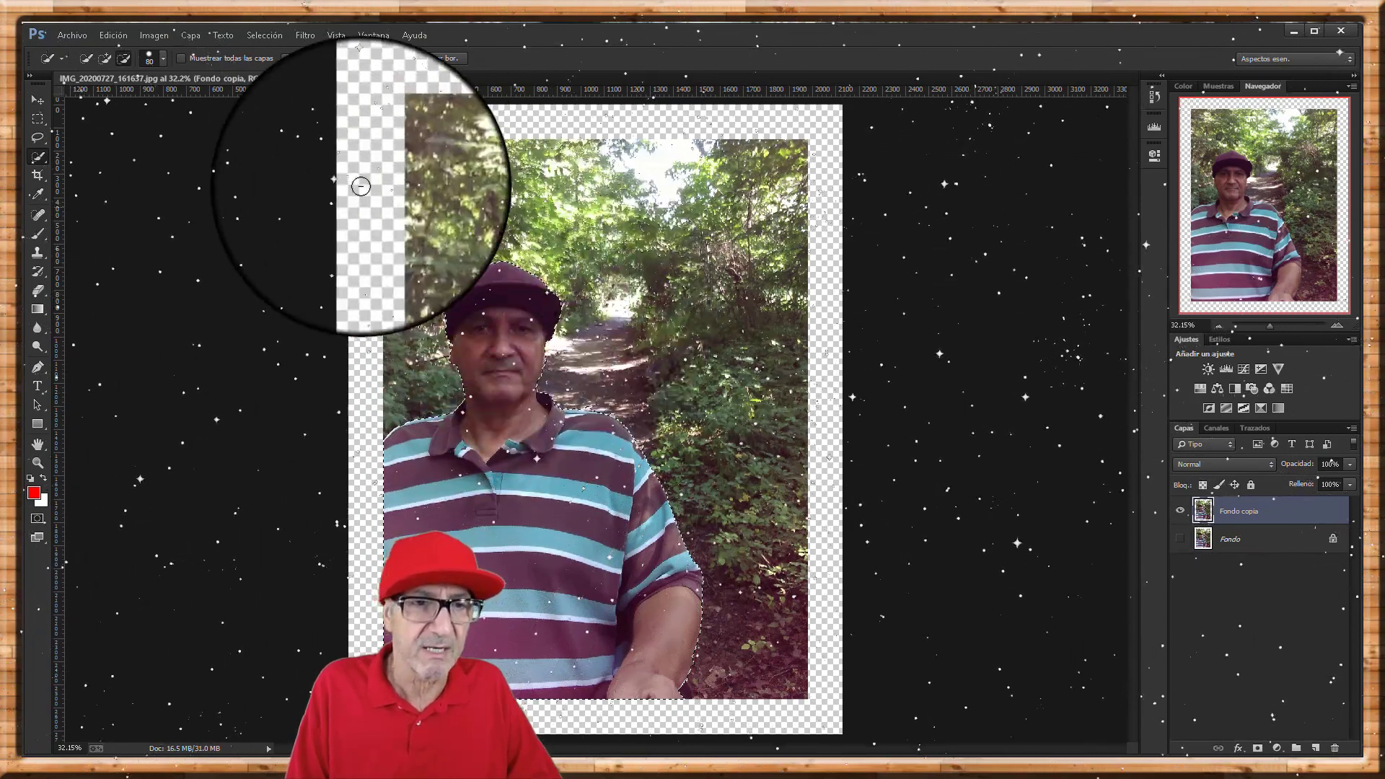
# Use Save Selection to store the man's outline as a new channel '1'
pyautogui.click(259, 34)
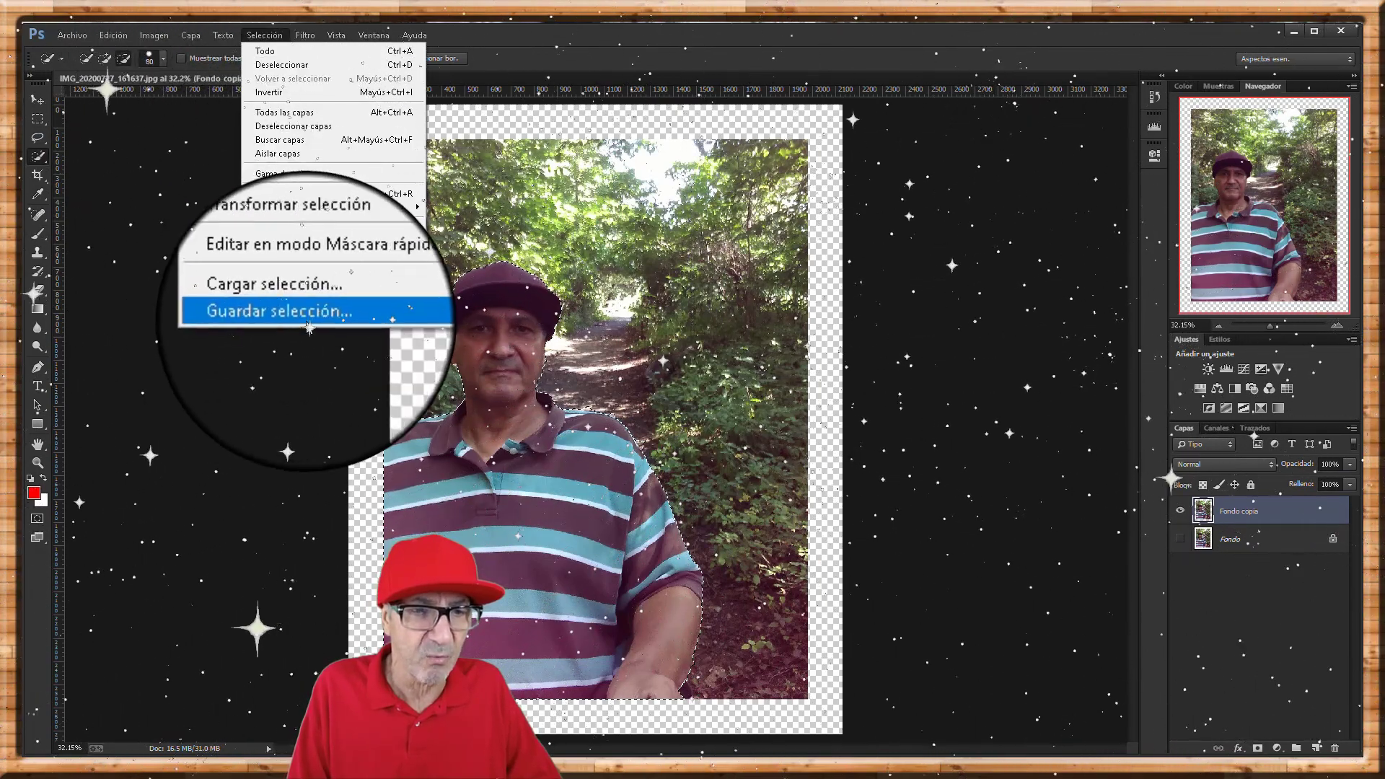
pyautogui.click(308, 319)
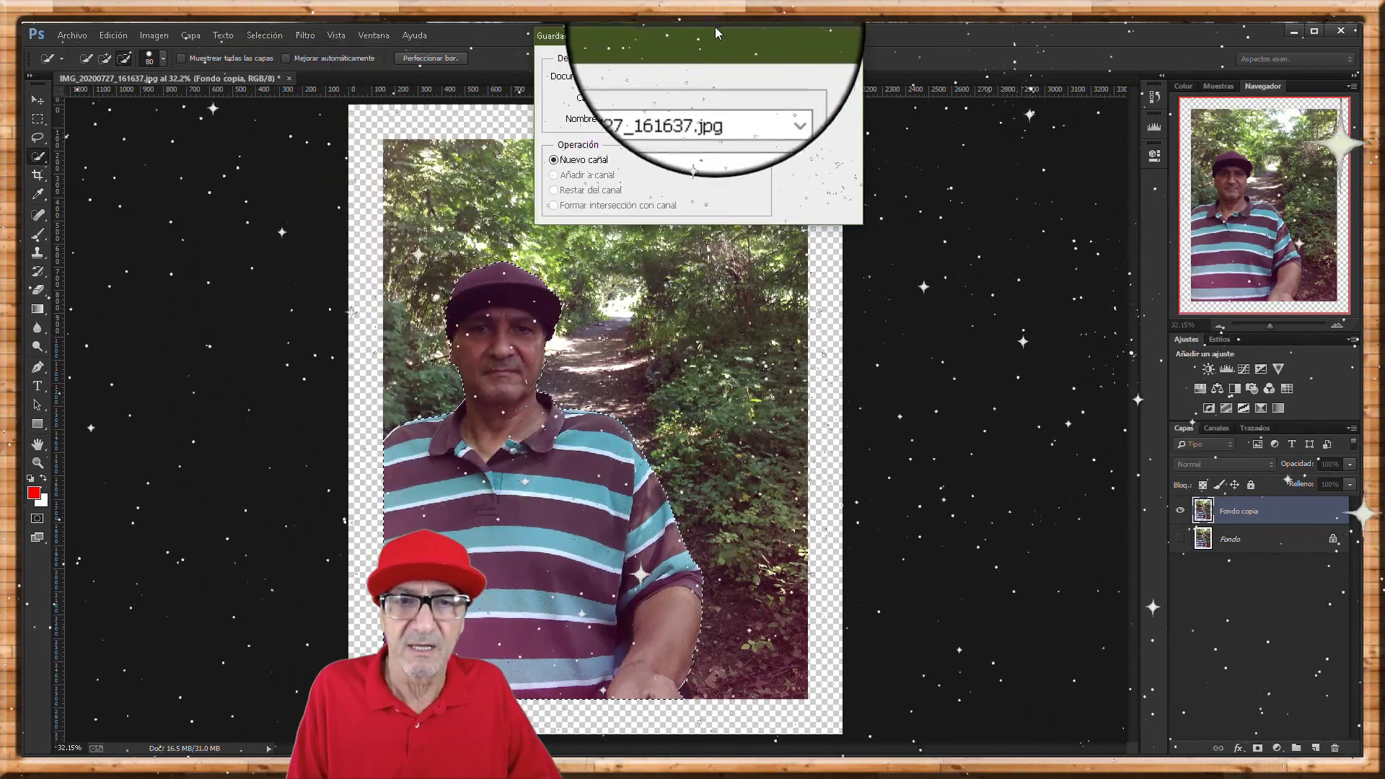
pyautogui.moveTo(698, 36); pyautogui.dragTo(876, 263)
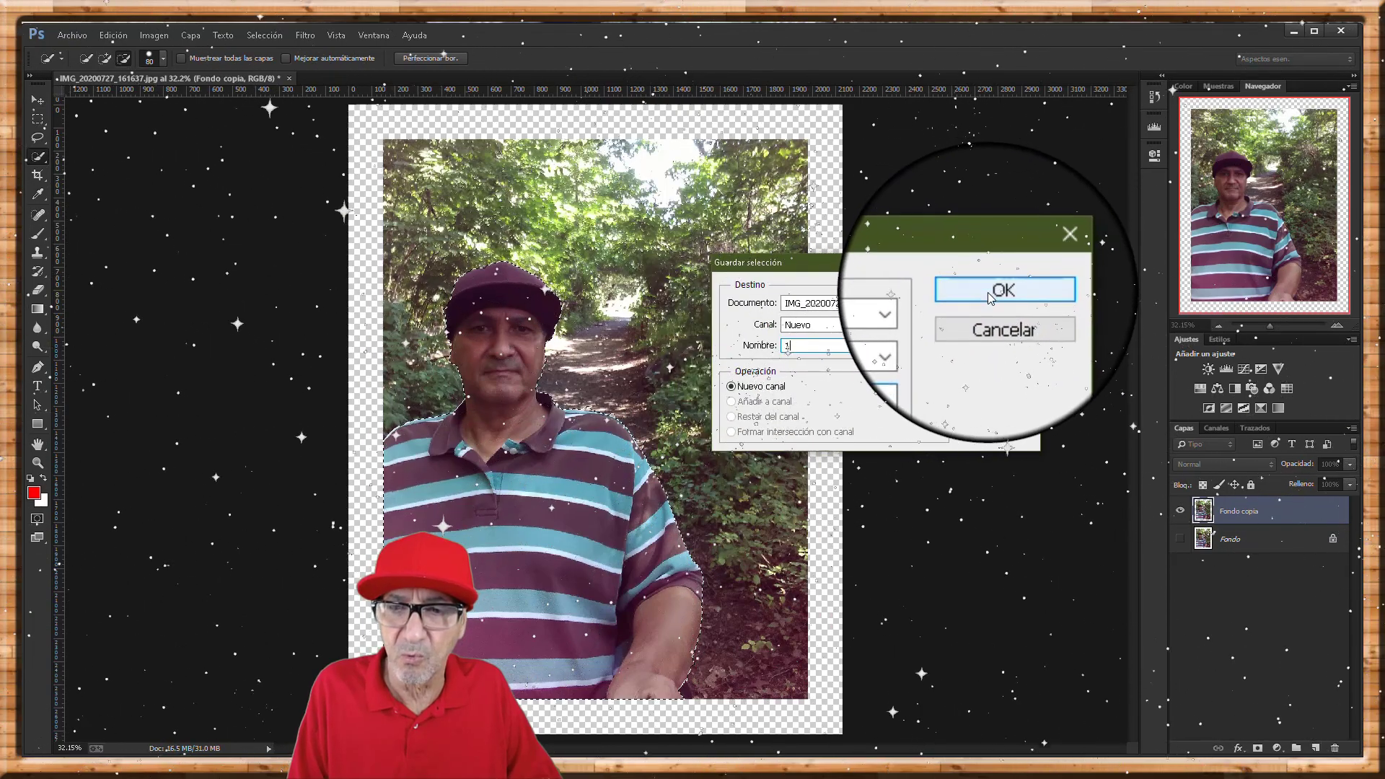
pyautogui.click(989, 295)
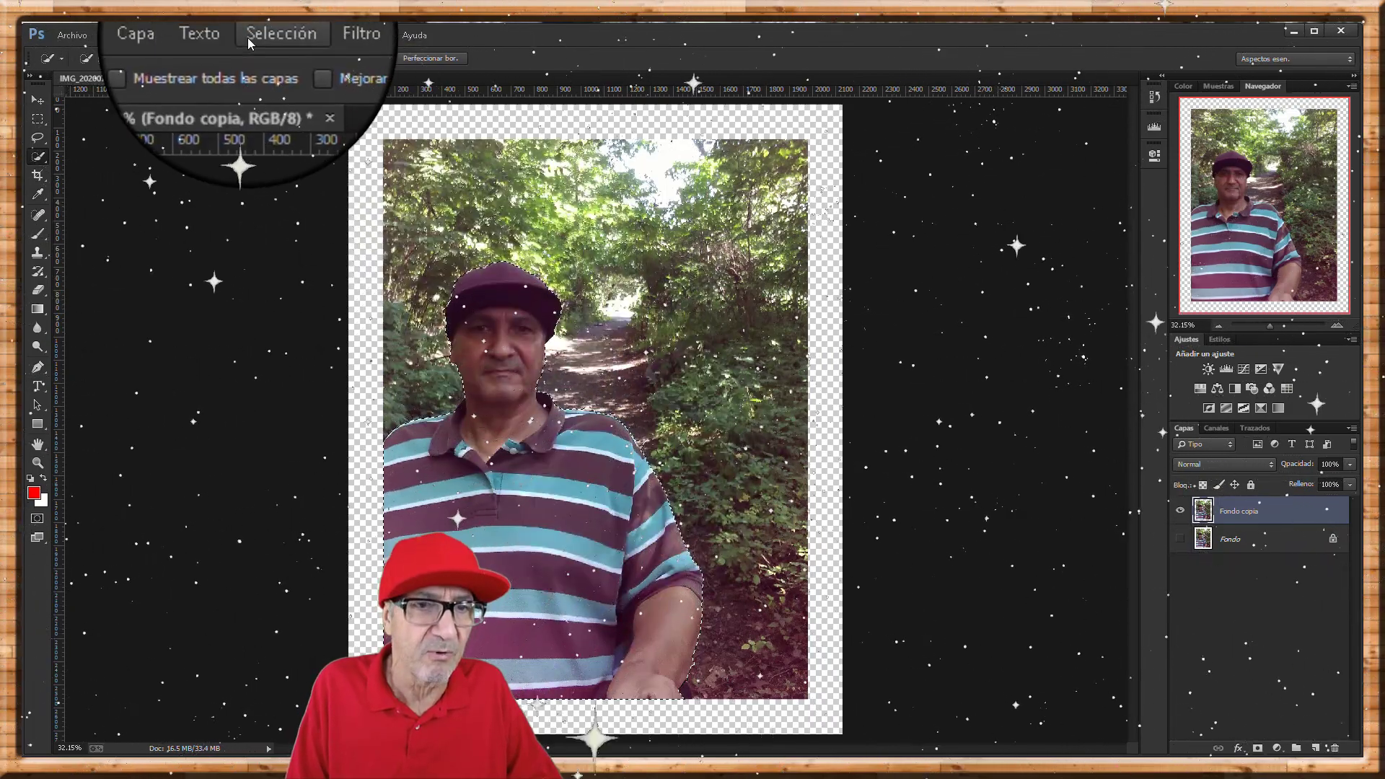
# Deselect the man and start Content-Aware Scale on Fondo copia, keeping the width near 100%
pyautogui.click(248, 37)
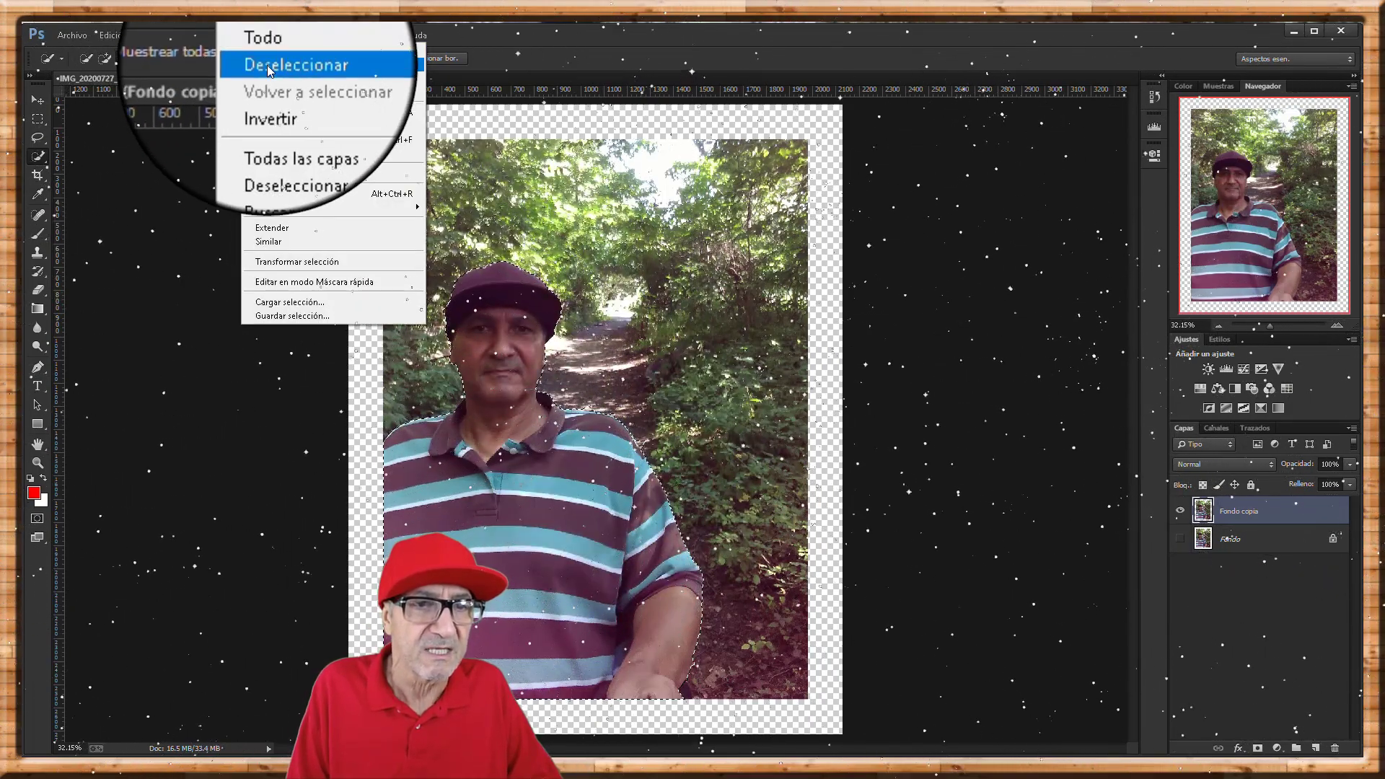
pyautogui.click(267, 65)
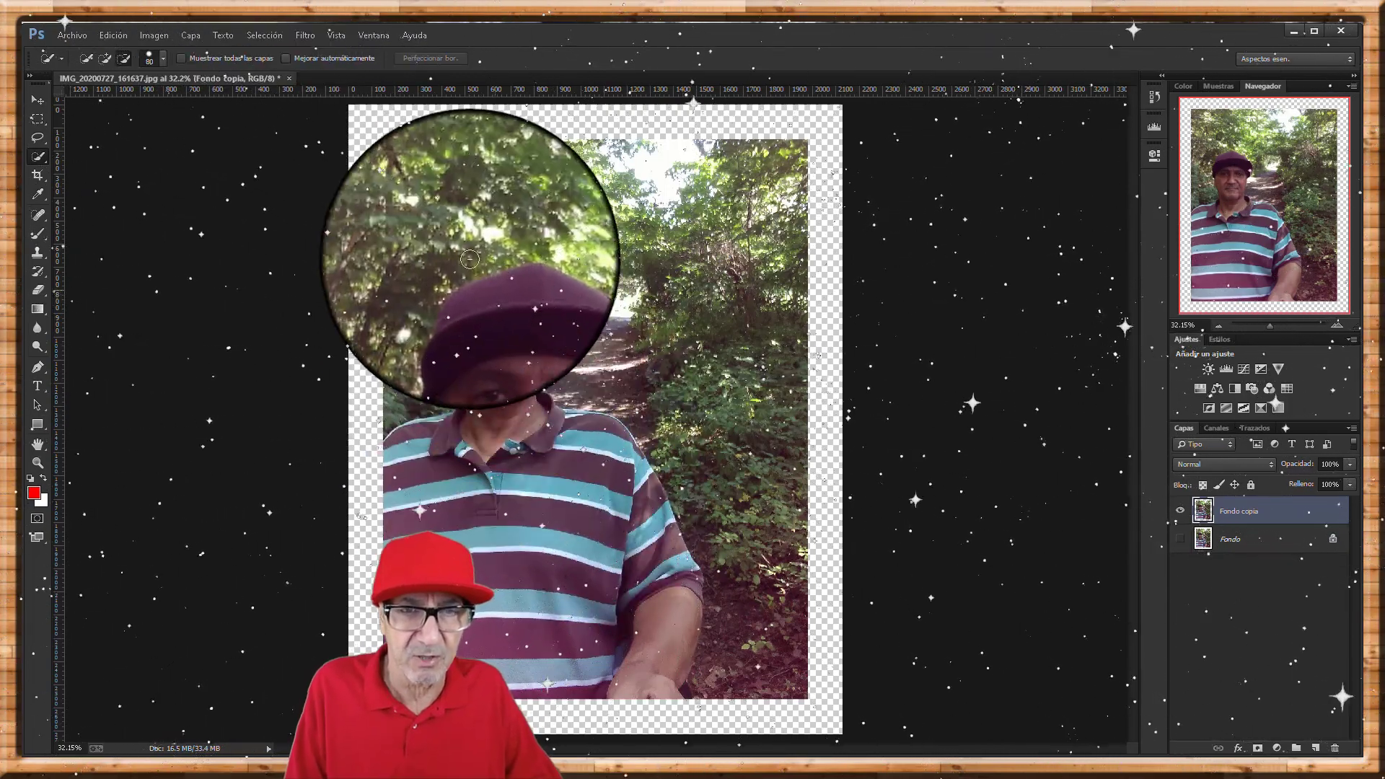
pyautogui.click(105, 41)
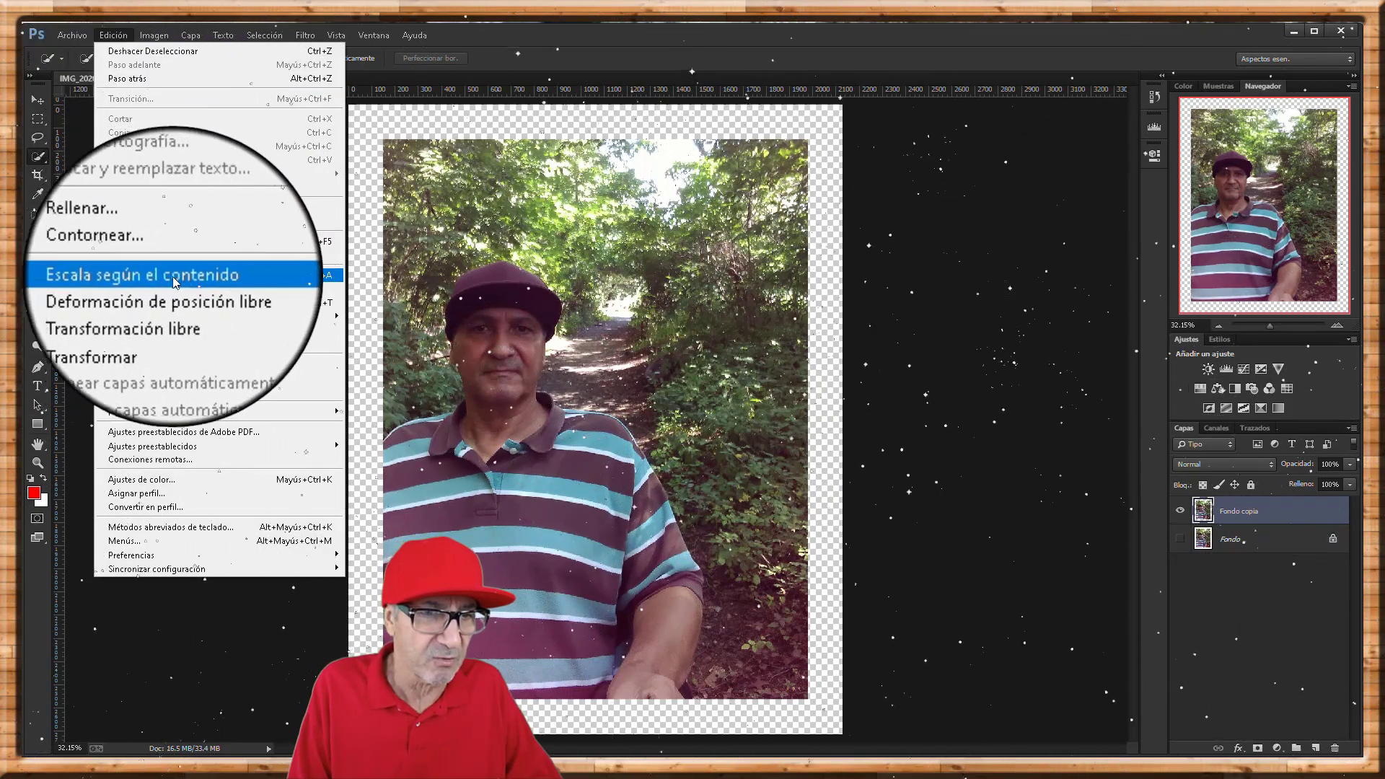
pyautogui.click(176, 276)
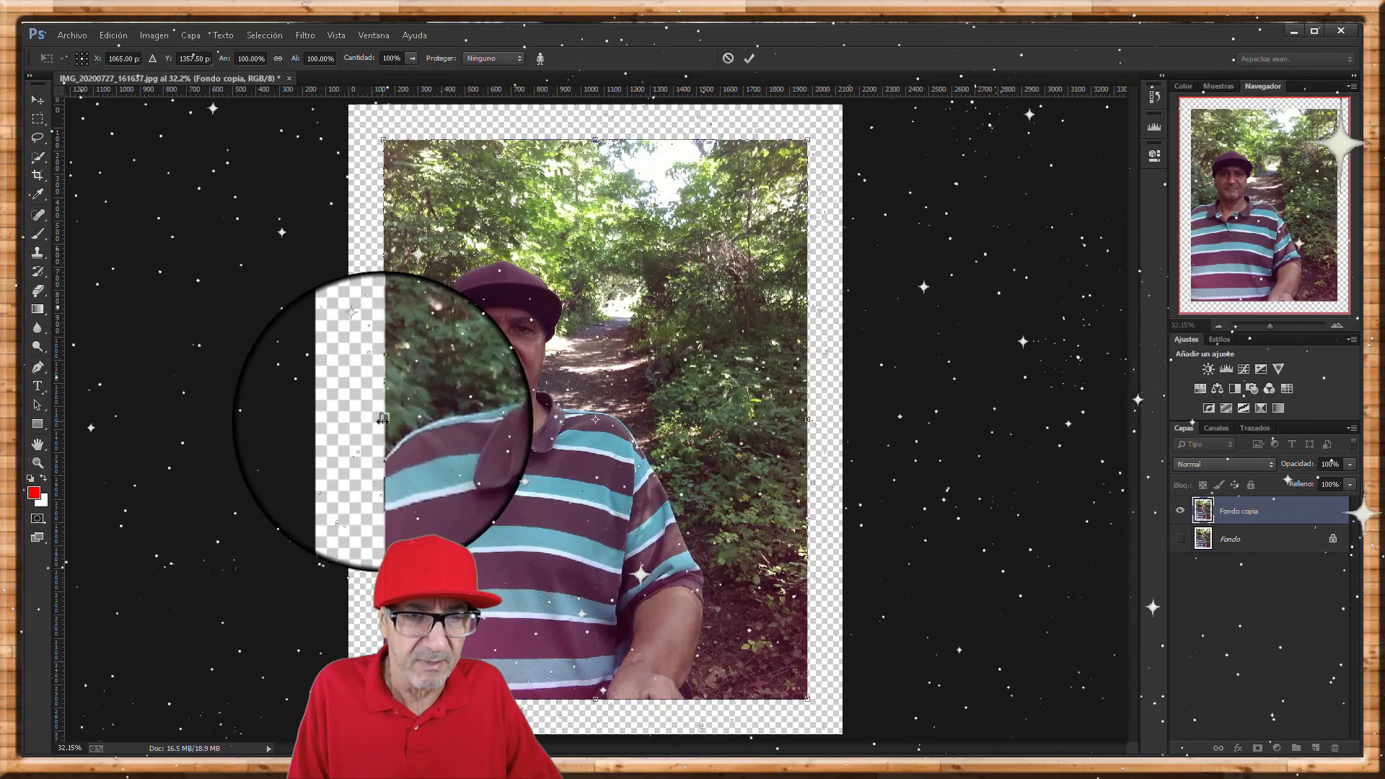
pyautogui.moveTo(383, 421); pyautogui.dragTo(345, 421)
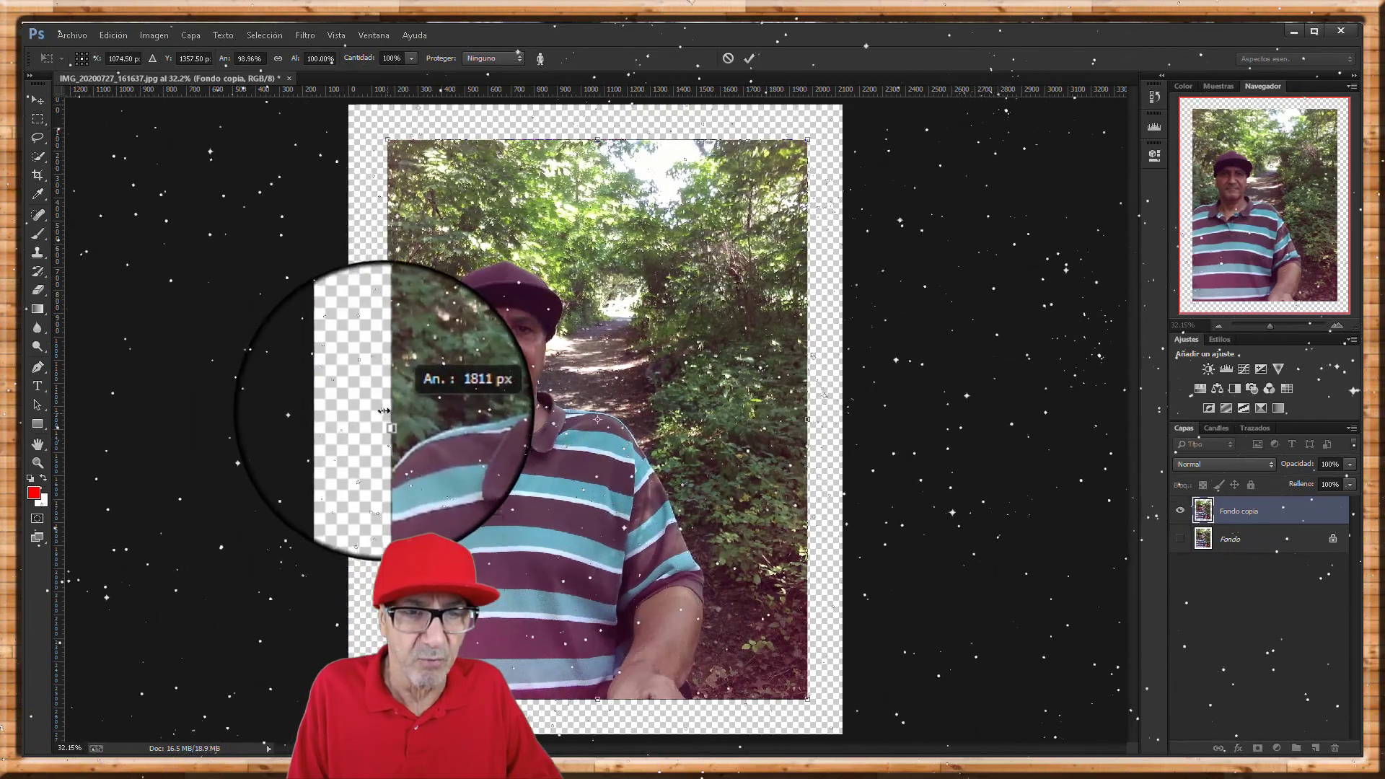
pyautogui.moveTo(345, 420); pyautogui.dragTo(384, 419)
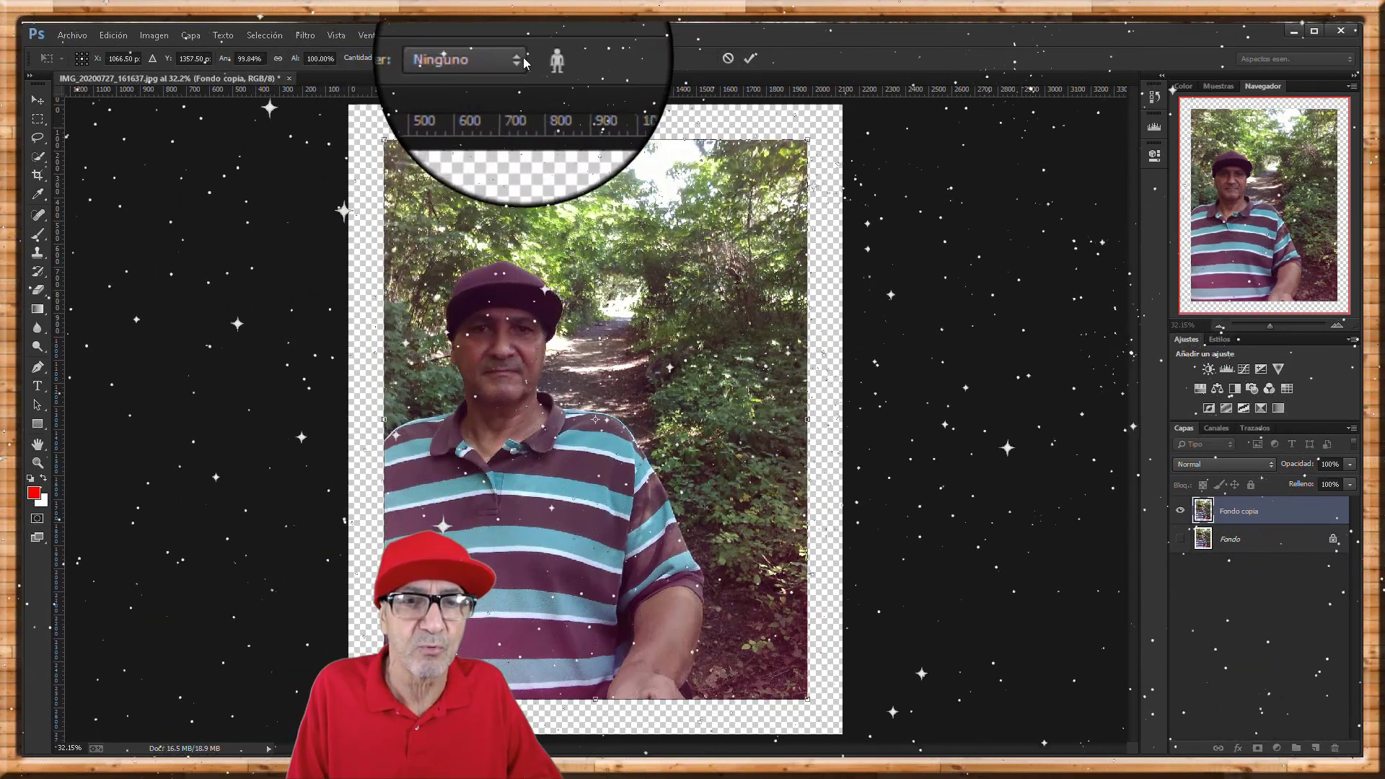
# Set the Content-Aware Scale Protect option to channel 1
pyautogui.click(520, 62)
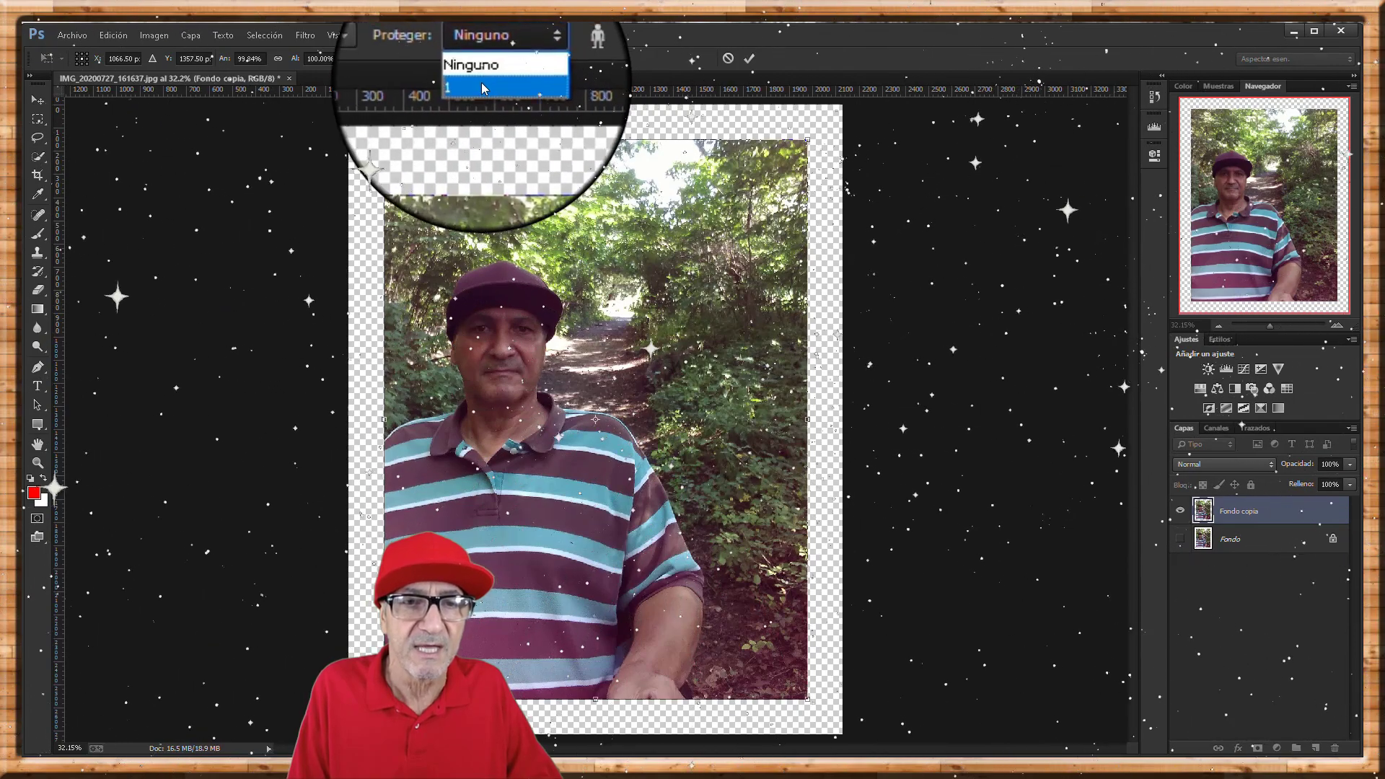
pyautogui.click(475, 83)
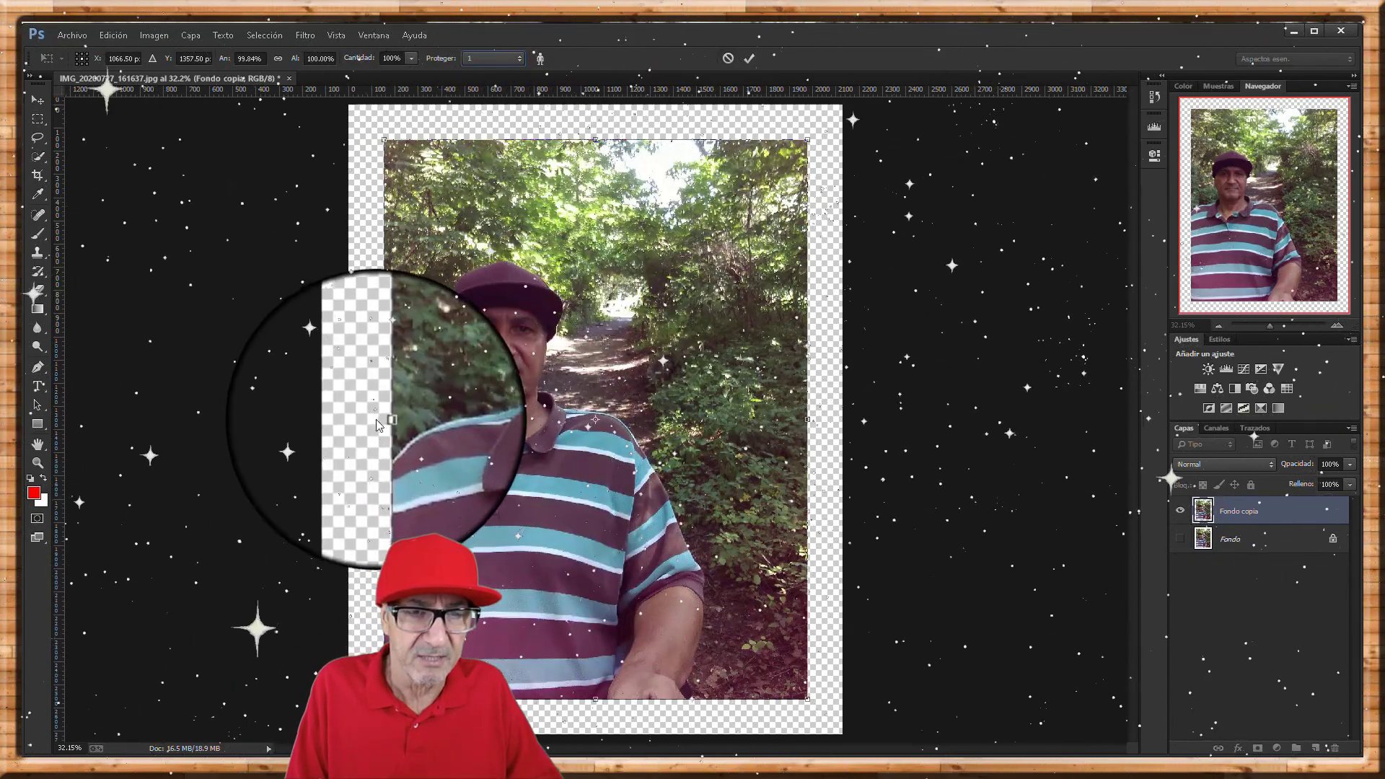
# Stretch the photo's left, right, top and bottom edges to the canvas borders and commit
pyautogui.moveTo(384, 419); pyautogui.dragTo(349, 419)
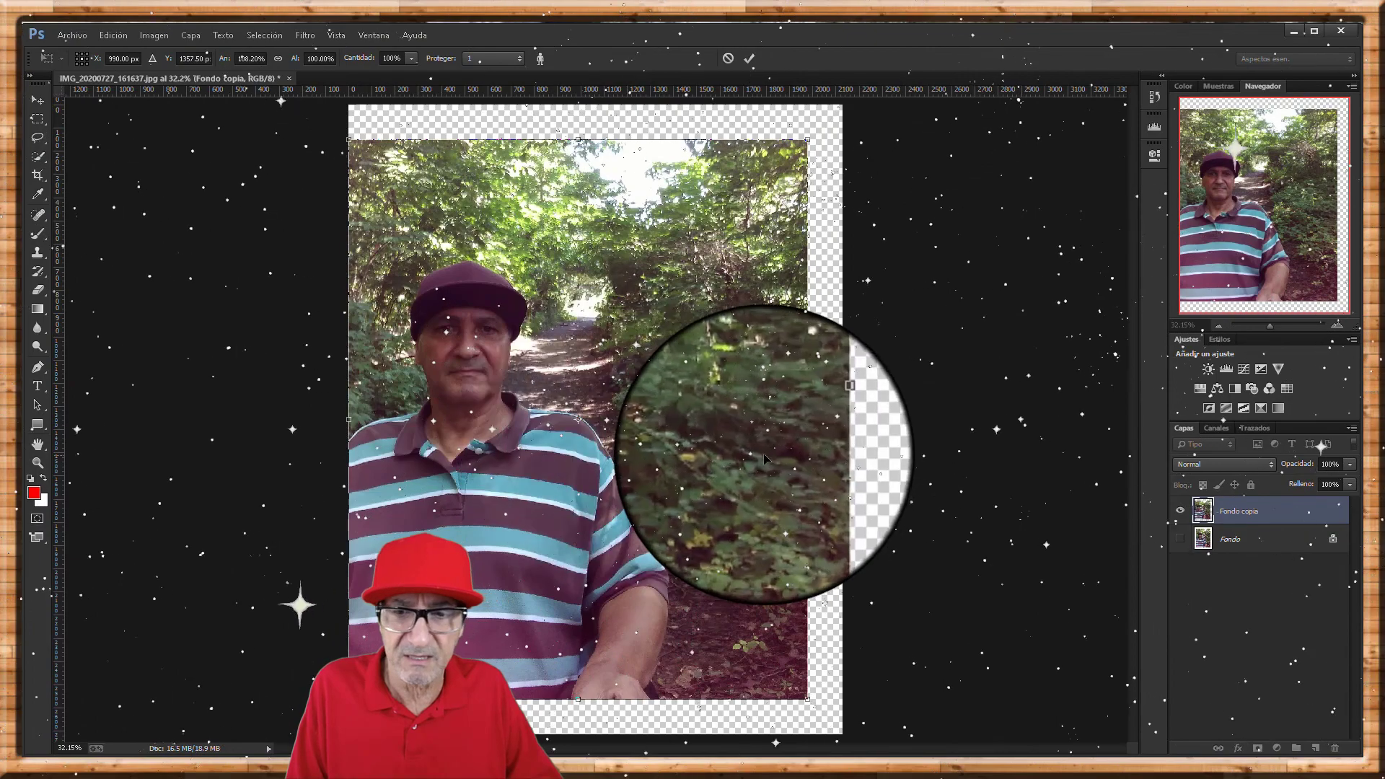
pyautogui.moveTo(806, 419); pyautogui.dragTo(843, 418)
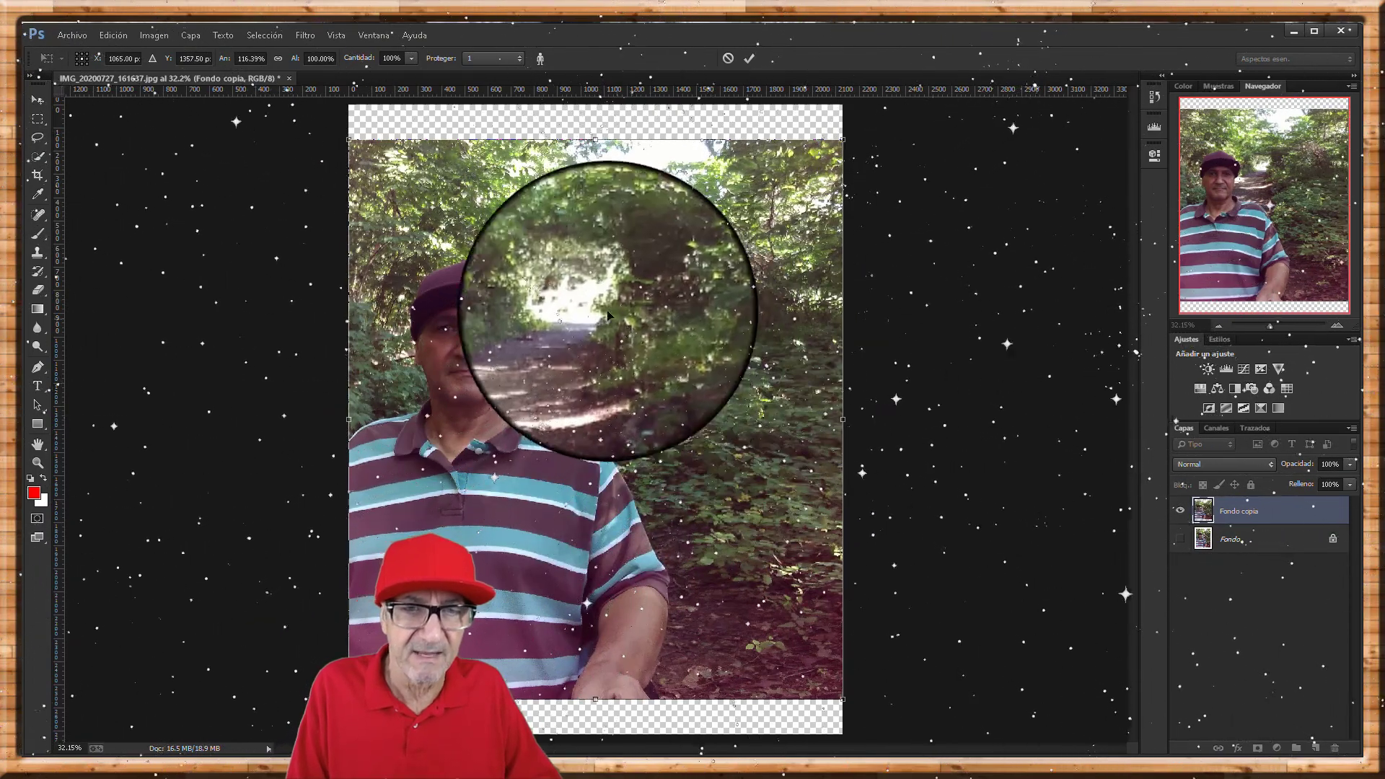
pyautogui.moveTo(595, 140); pyautogui.dragTo(596, 104)
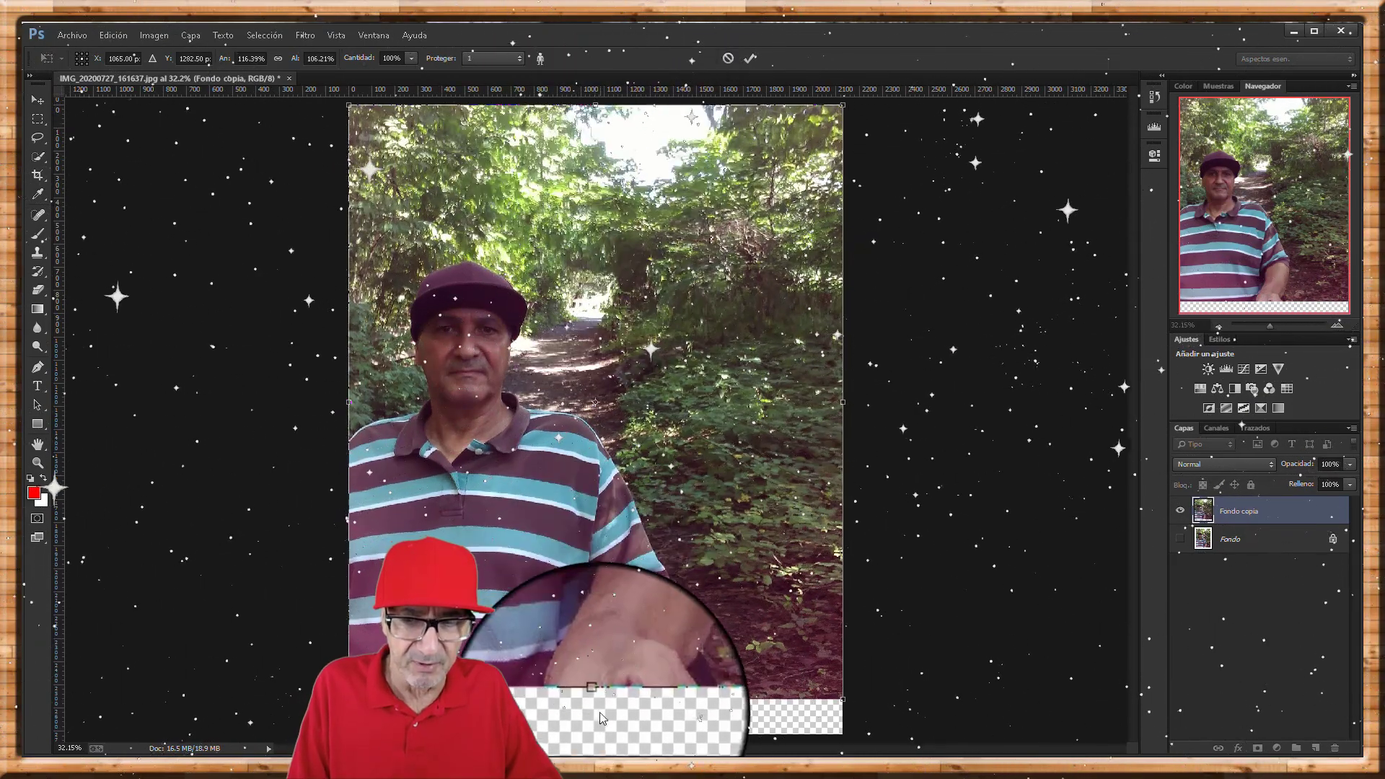
pyautogui.moveTo(596, 699); pyautogui.dragTo(587, 735)
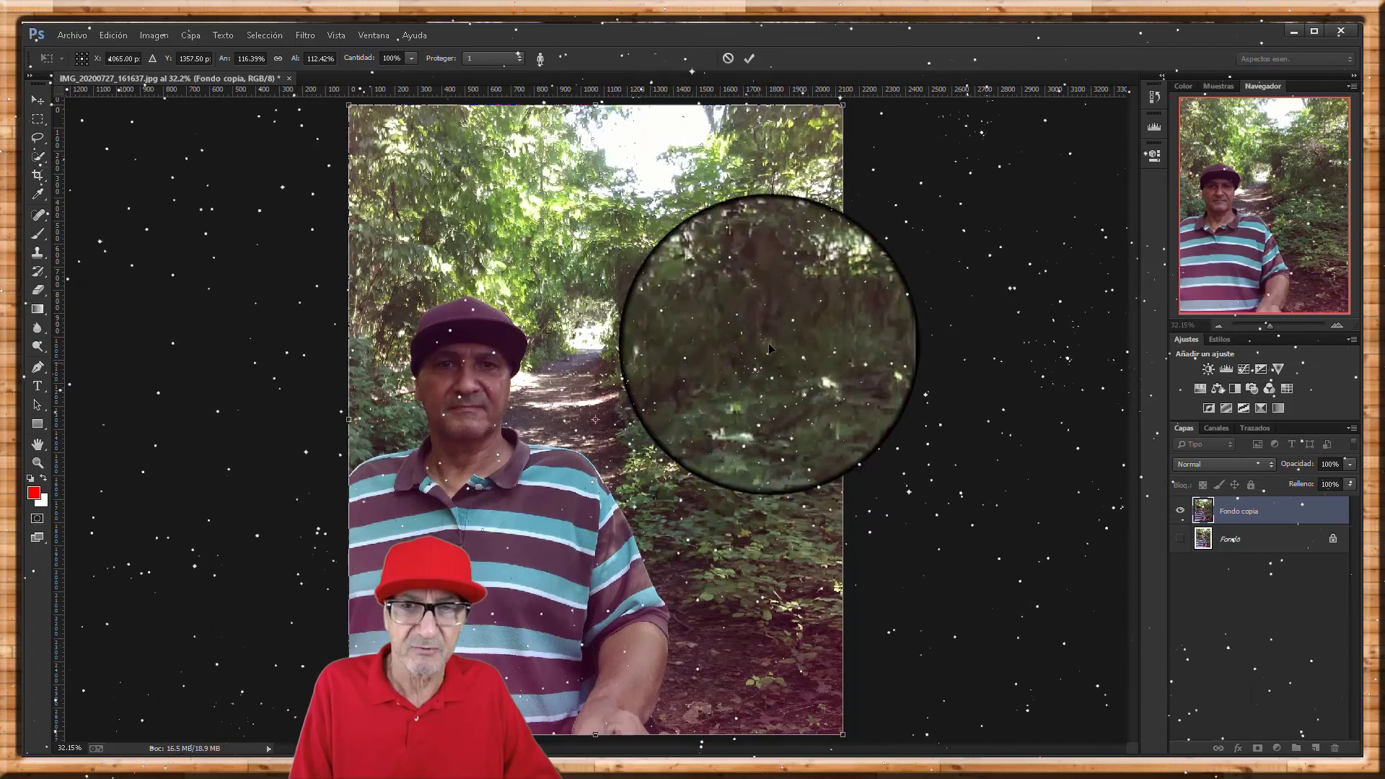
pyautogui.click(750, 60)
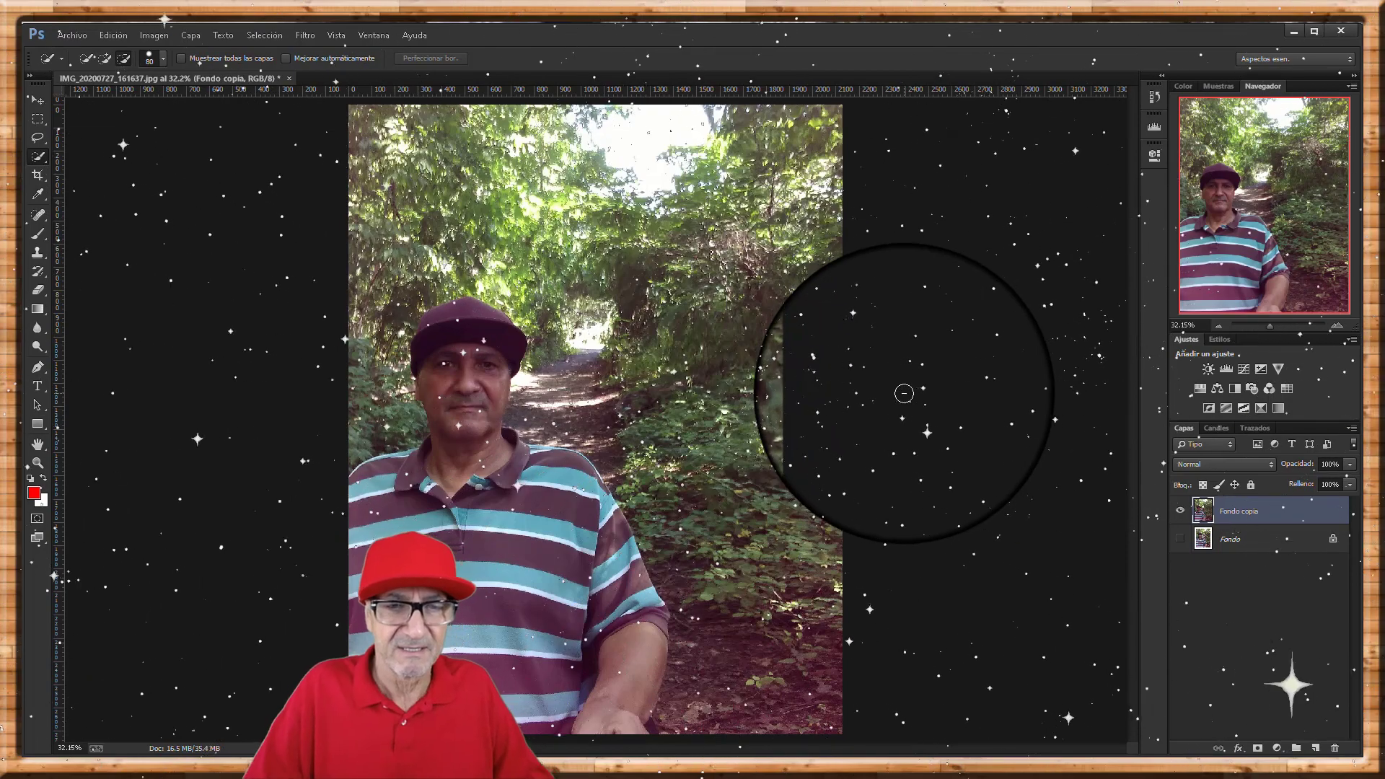